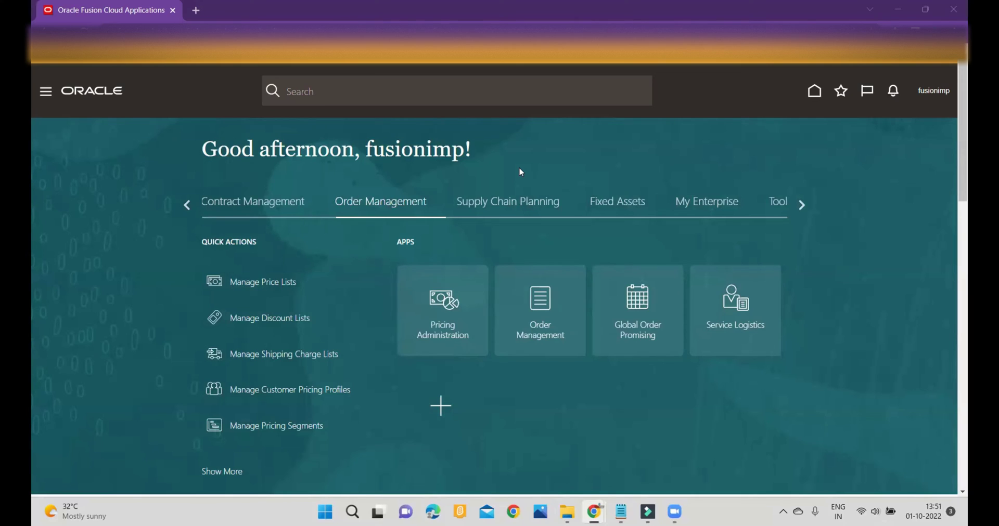
Step: Open the Settings and Actions menu from the user name at the top right of the home page
click(928, 88)
Step: Go to Setup and Maintenance and switch the offering to Manufacturing and Supply Chain Materials Management
click(728, 269)
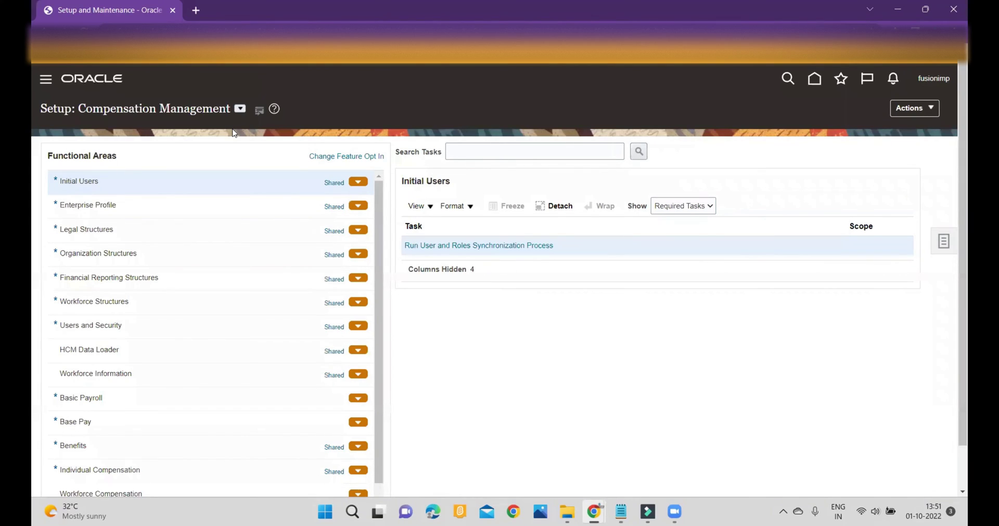
click(240, 109)
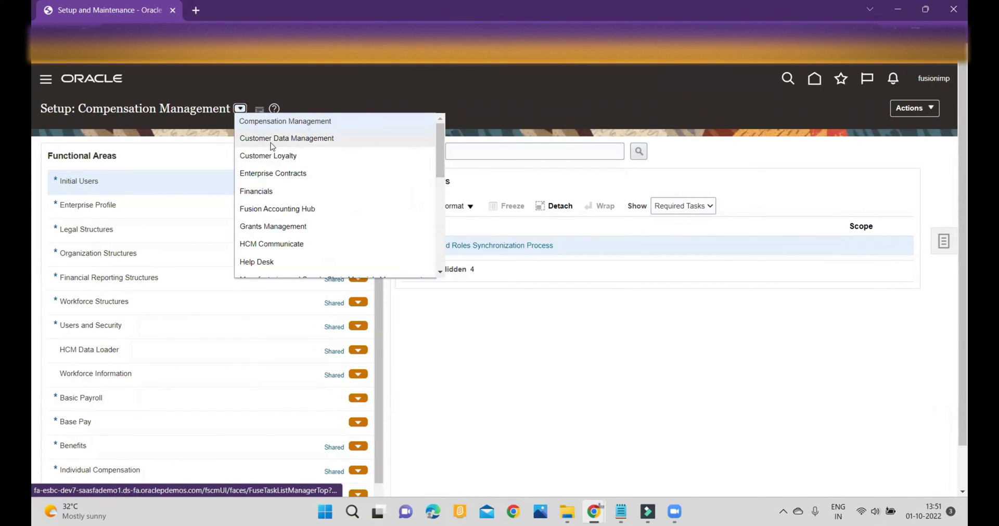
click(257, 139)
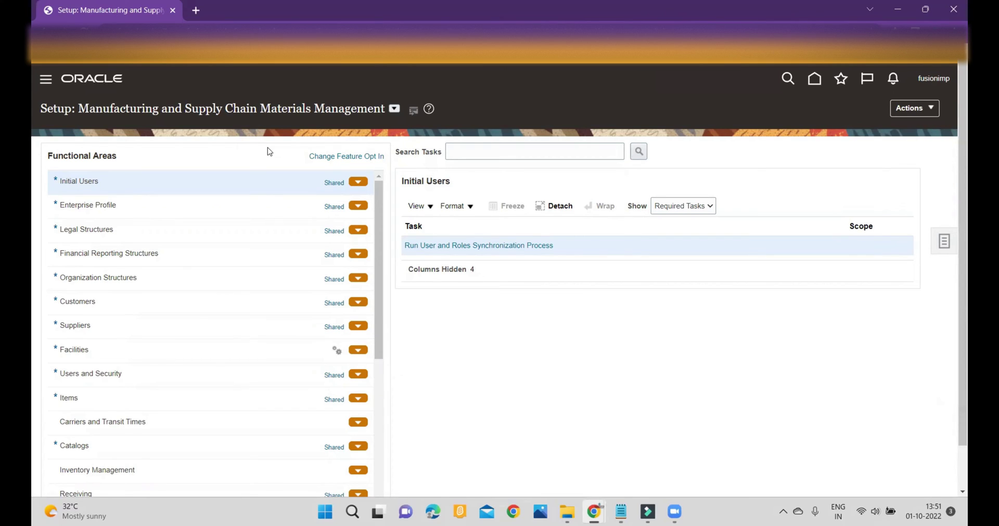
Step: Open the Cost Accounting area, show All Tasks, and launch Manage Description Rules
scroll(237, 289, down, 6)
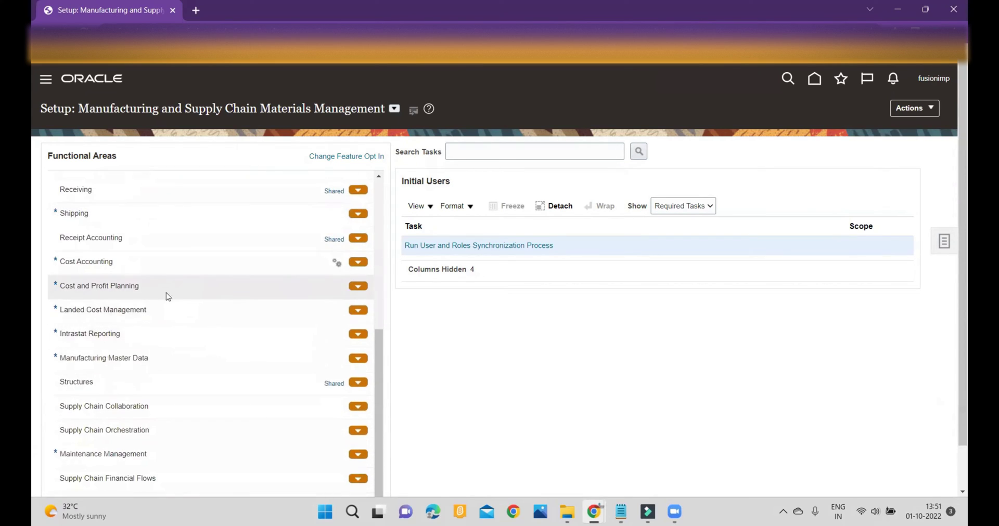
click(184, 268)
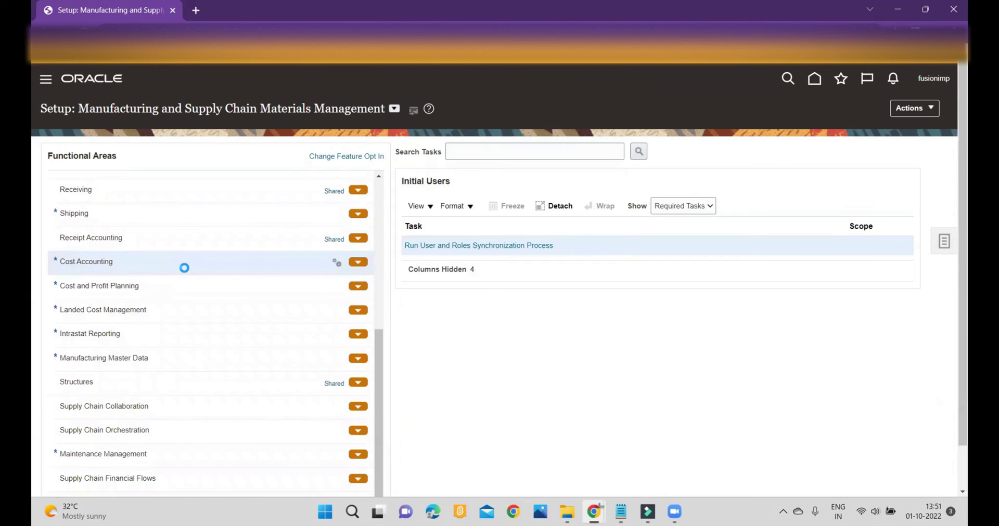
click(710, 207)
click(700, 217)
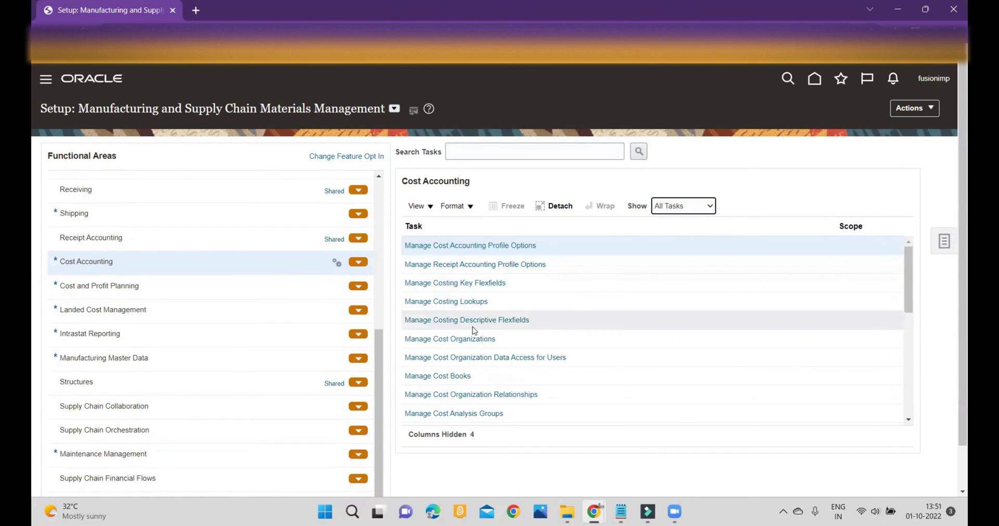
scroll(472, 327, down, 3)
scroll(472, 328, down, 8)
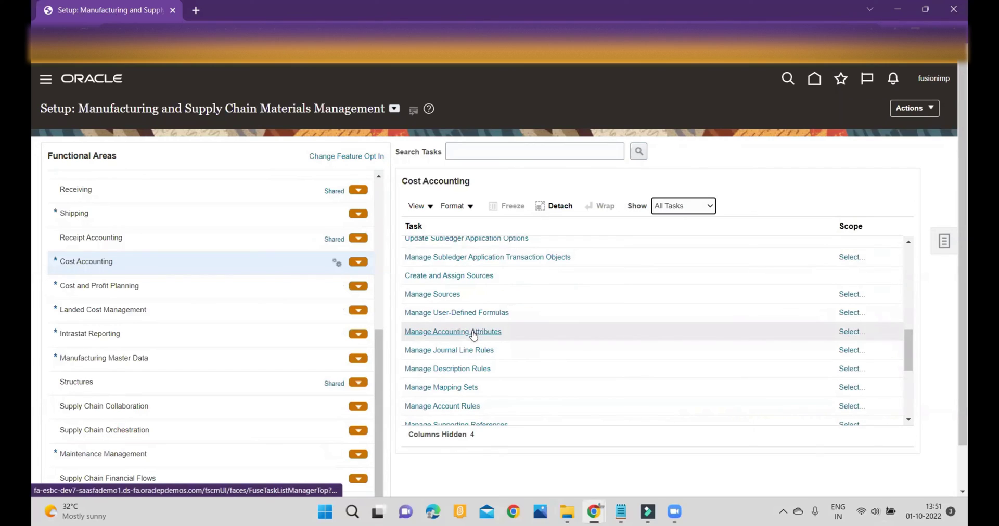
click(445, 370)
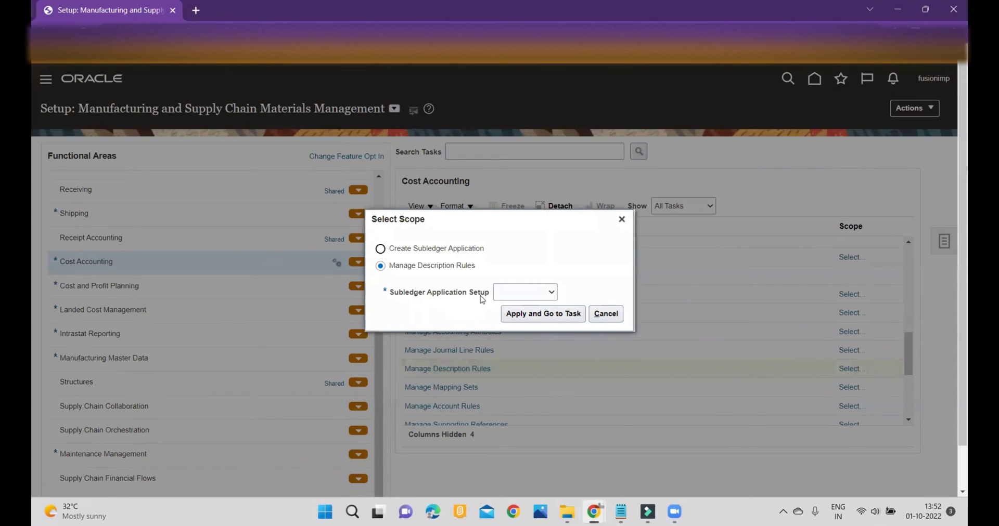
Step: Scope Manage Description Rules to the Cost Management subledger application and save the scope
click(524, 294)
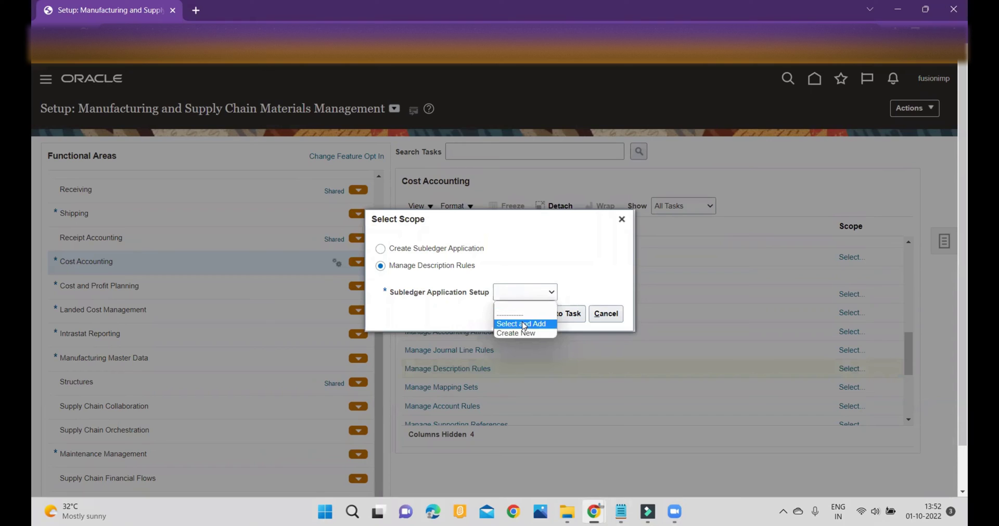
click(521, 324)
click(539, 317)
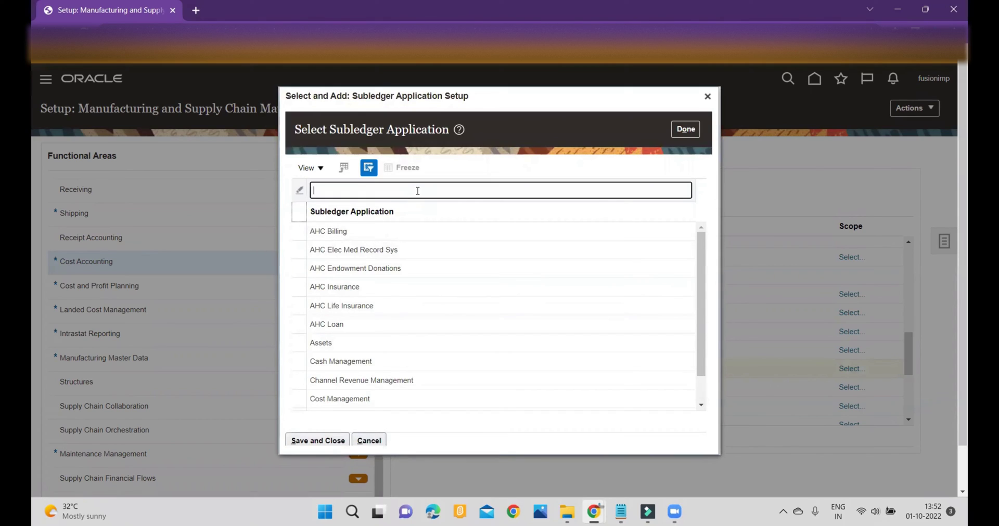
click(385, 397)
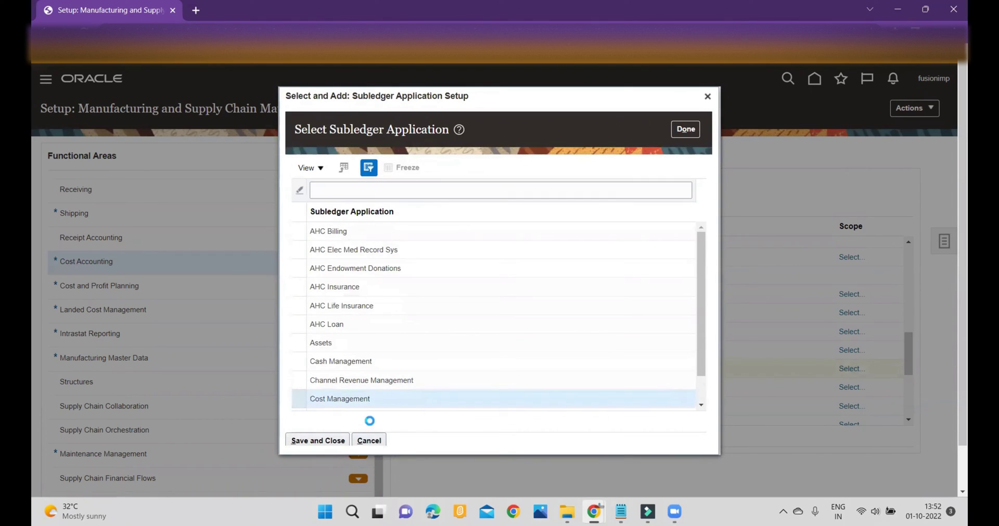
click(328, 440)
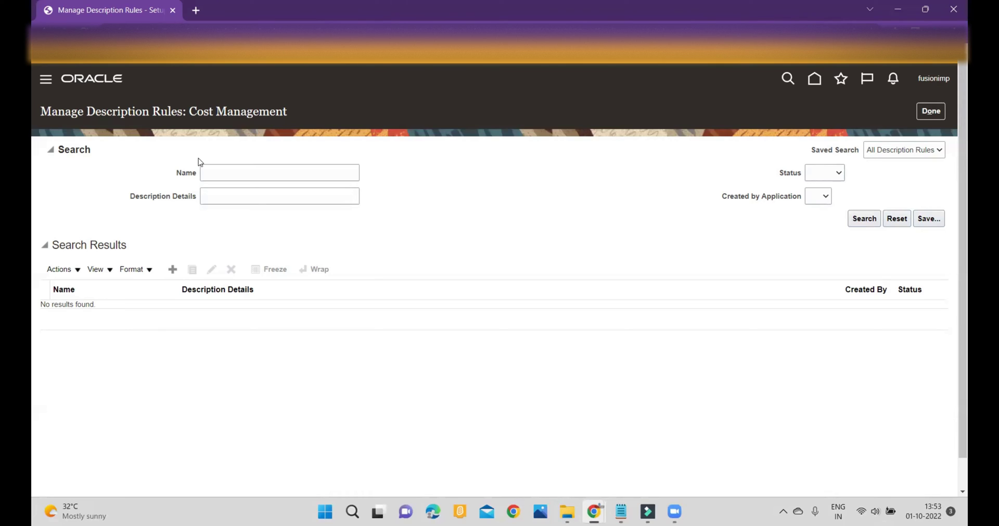
Step: Add a new description rule from Search Results and place the cursor in its Name field
click(173, 270)
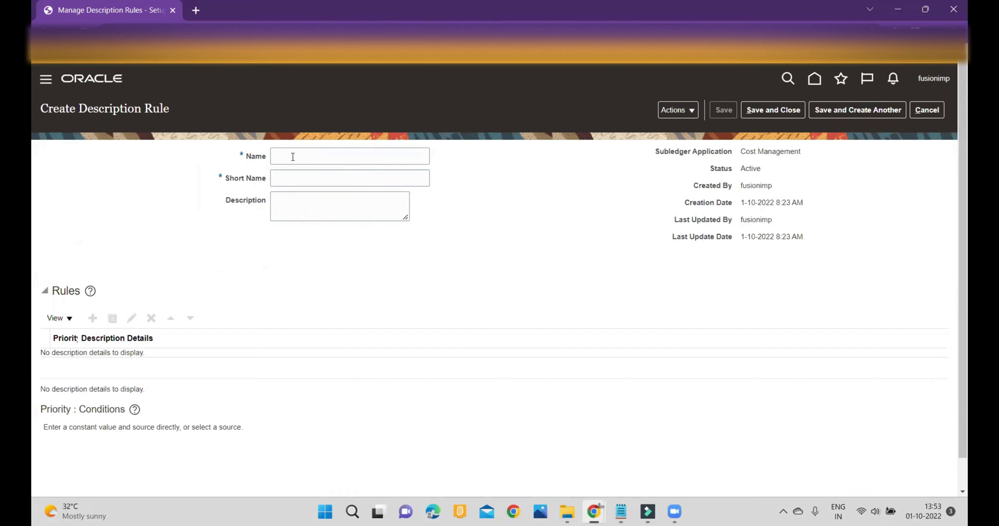
click(293, 156)
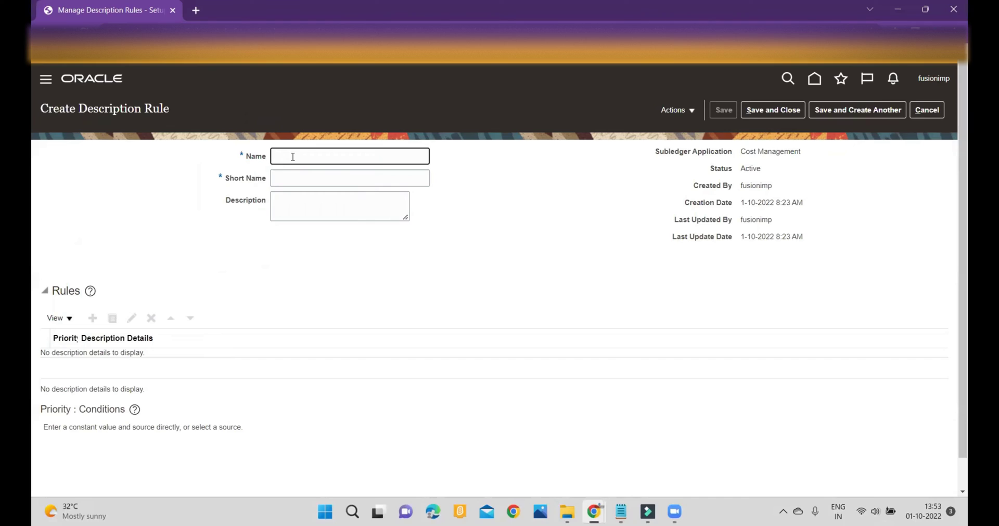
Step: Enter FUSION TEST as the rule's Name and Short Name, which becomes FUSION_TEST
text(FUSION TEST)
click(305, 180)
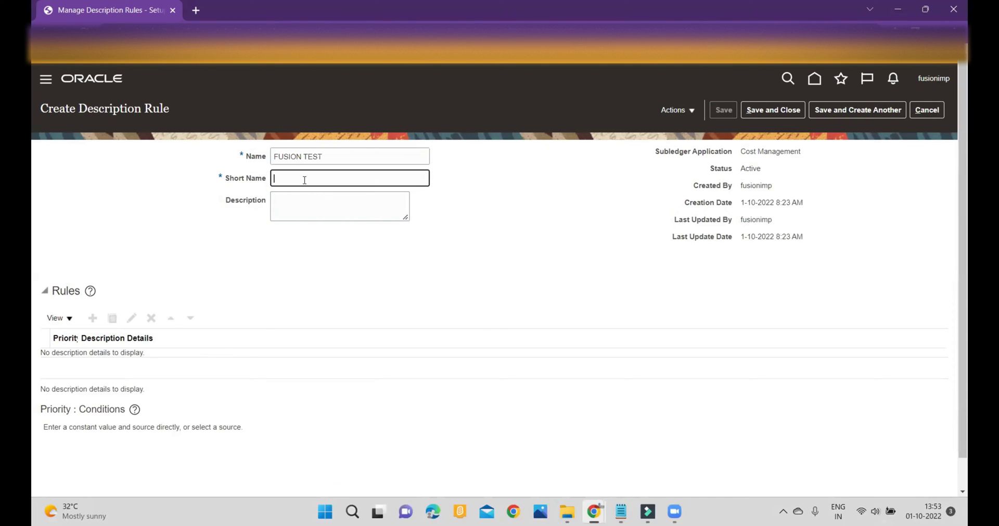
text(FUSION)
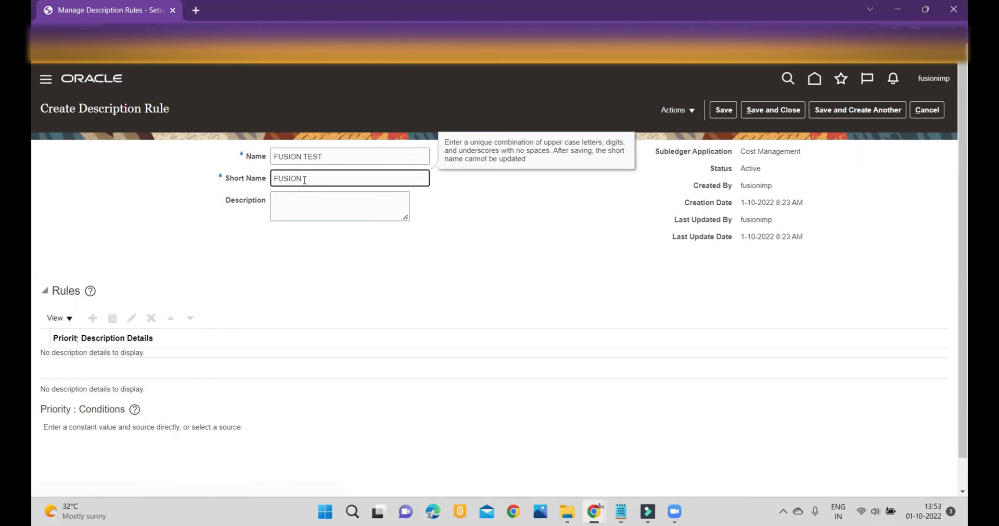
text( TEST)
click(339, 214)
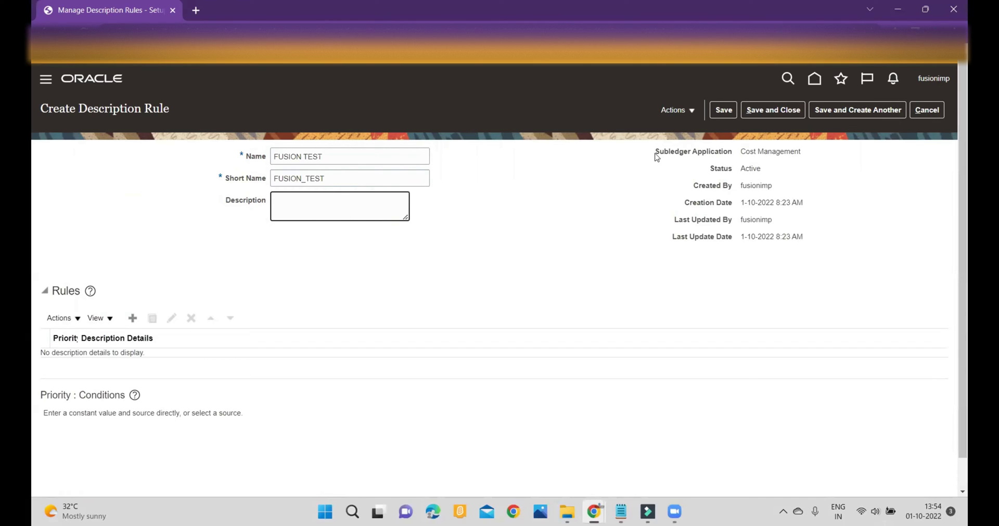
drag(655, 153, 795, 150)
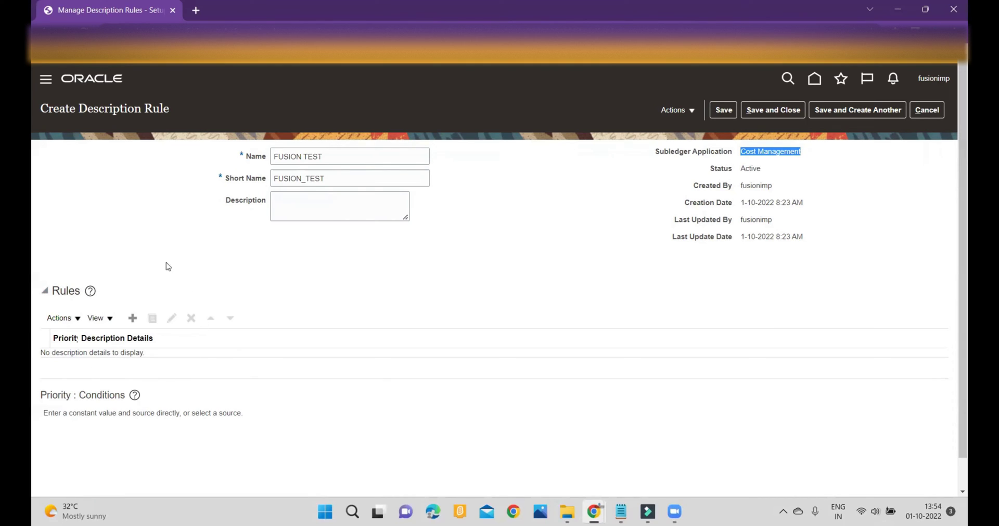
Step: Add a rule row and open the Select Source dialog with the search set to Name
click(132, 318)
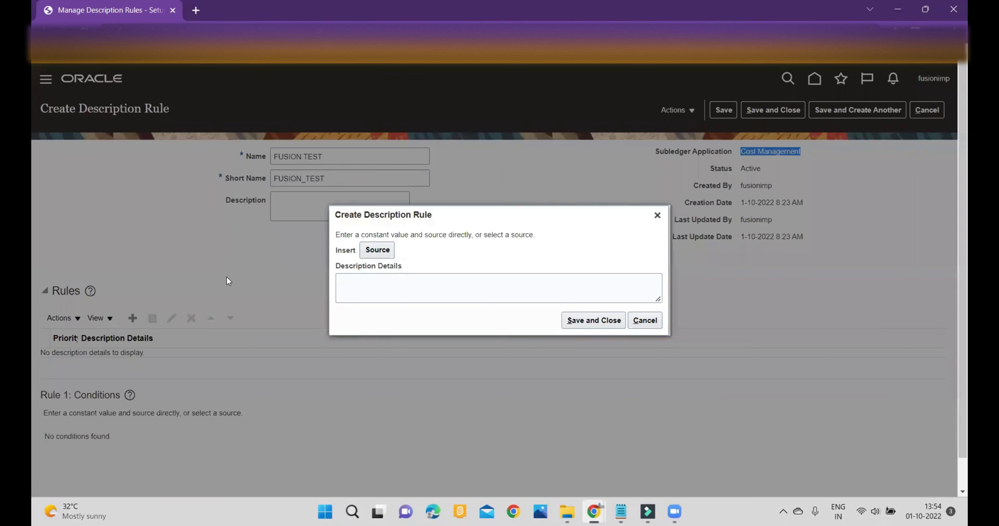
click(382, 251)
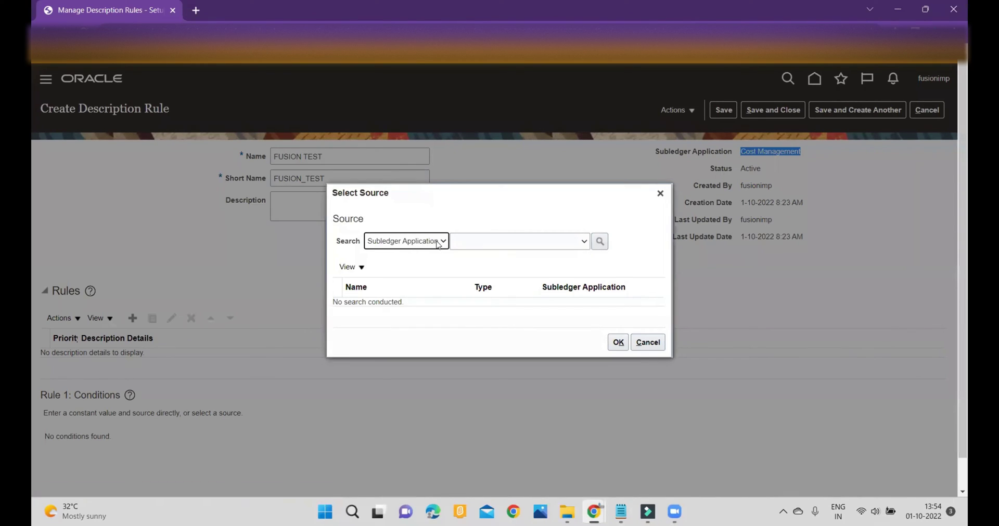
click(439, 245)
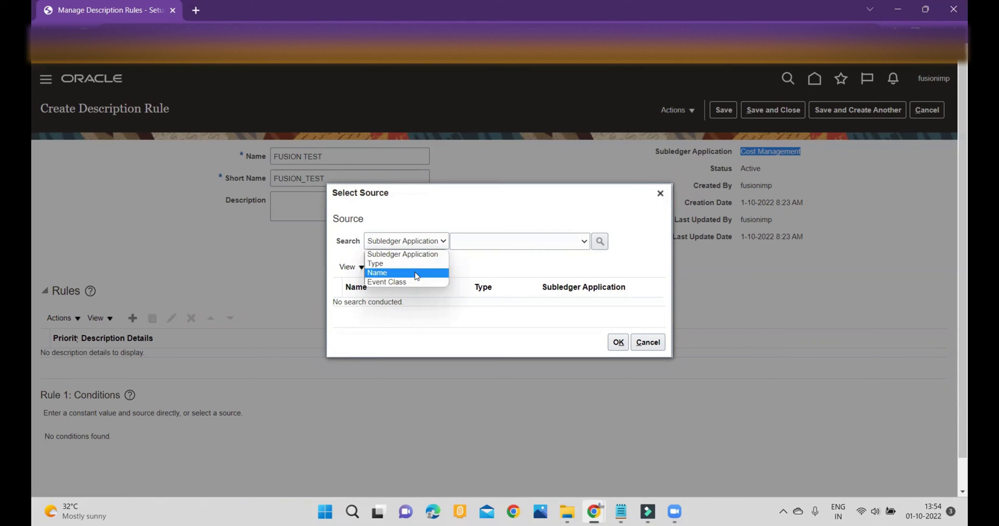
click(416, 273)
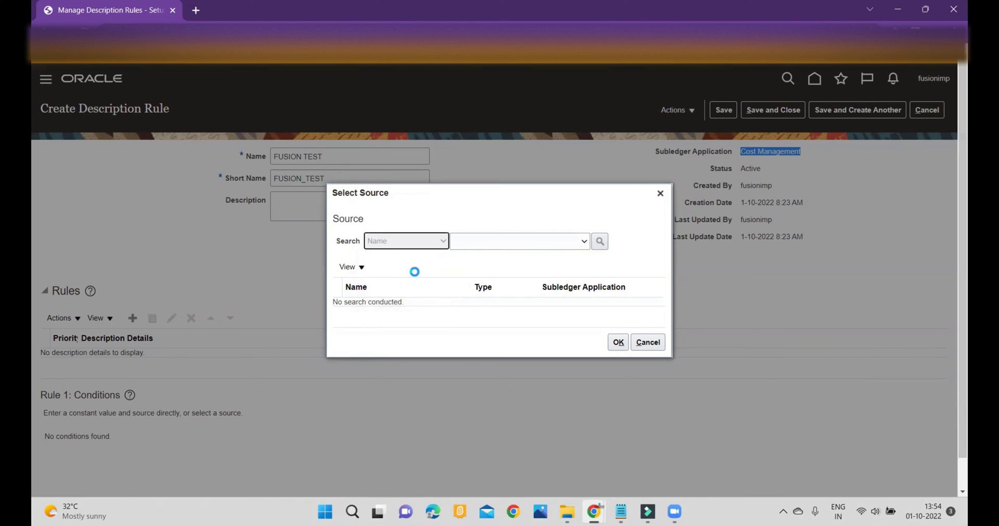
click(484, 239)
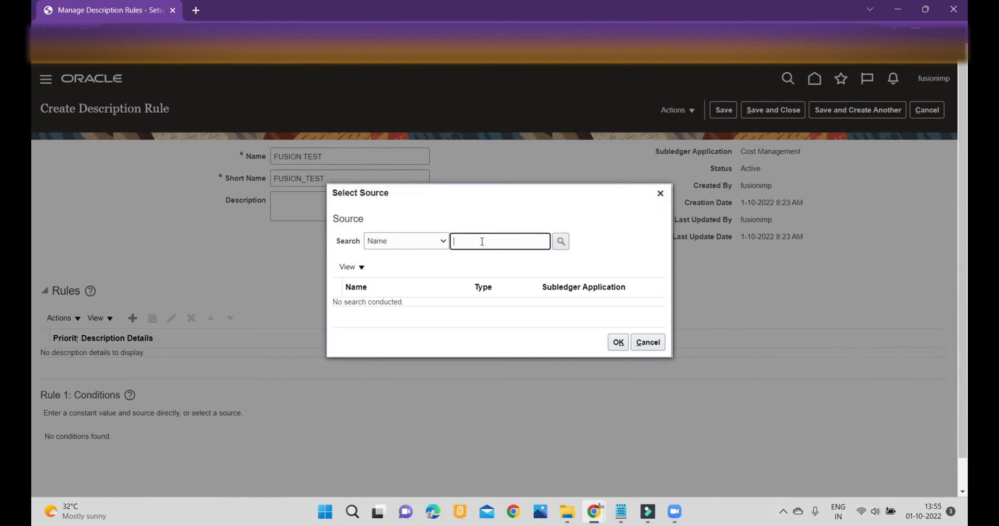
Step: Search sources for Item% and insert Item Number (Cost Management) into the description details
text(Item%)
key(Return)
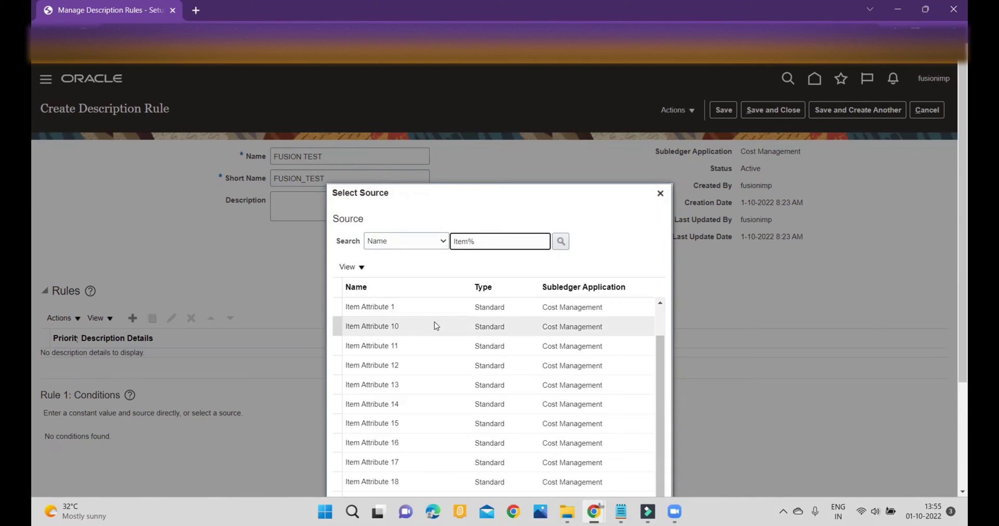
scroll(432, 336, down, 3)
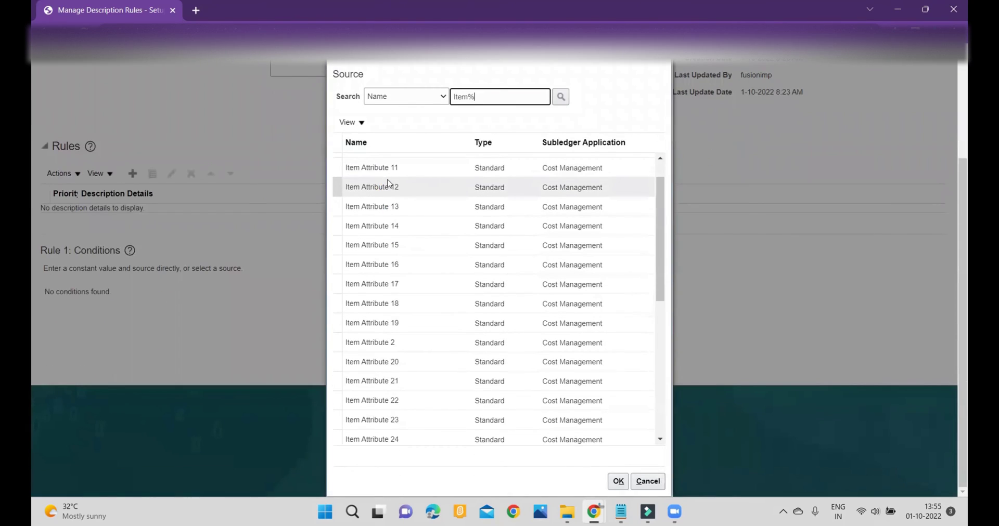
scroll(395, 209, down, 10)
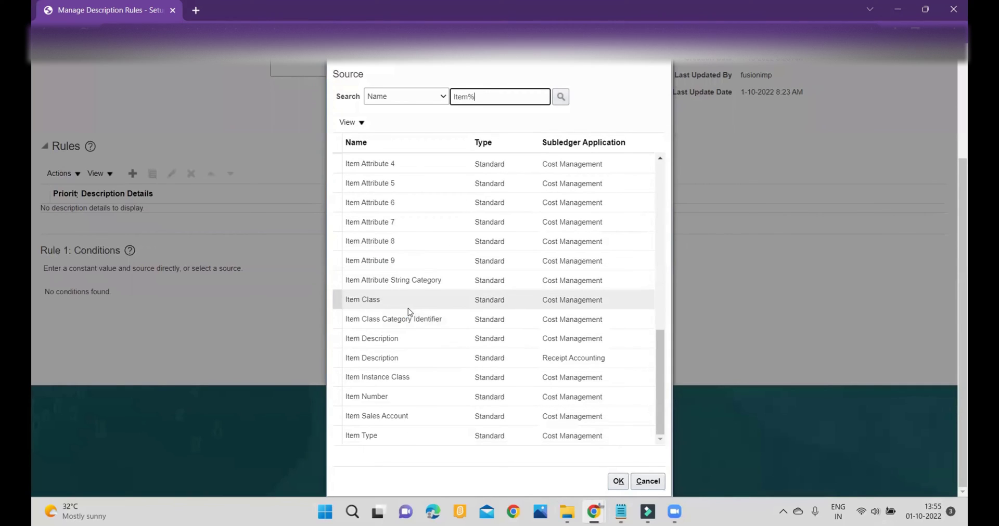
click(430, 396)
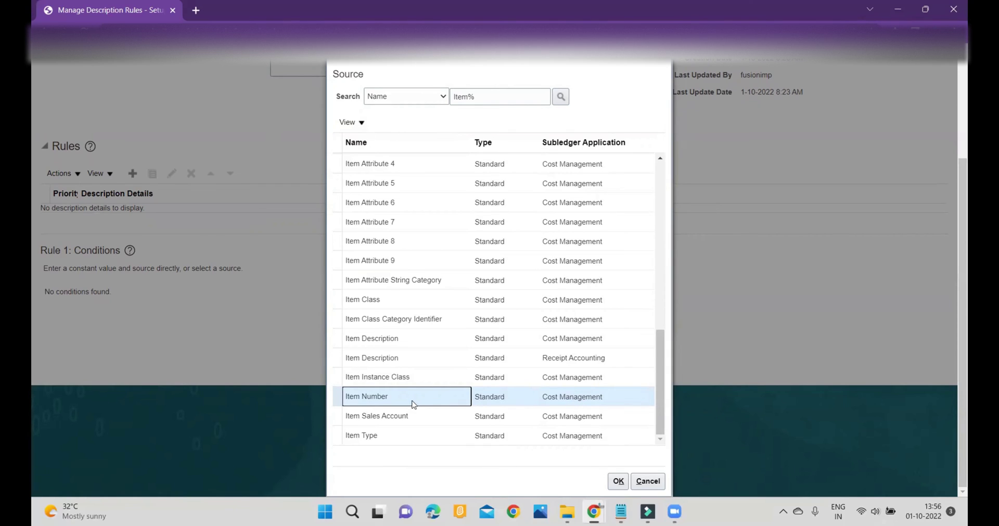
click(607, 482)
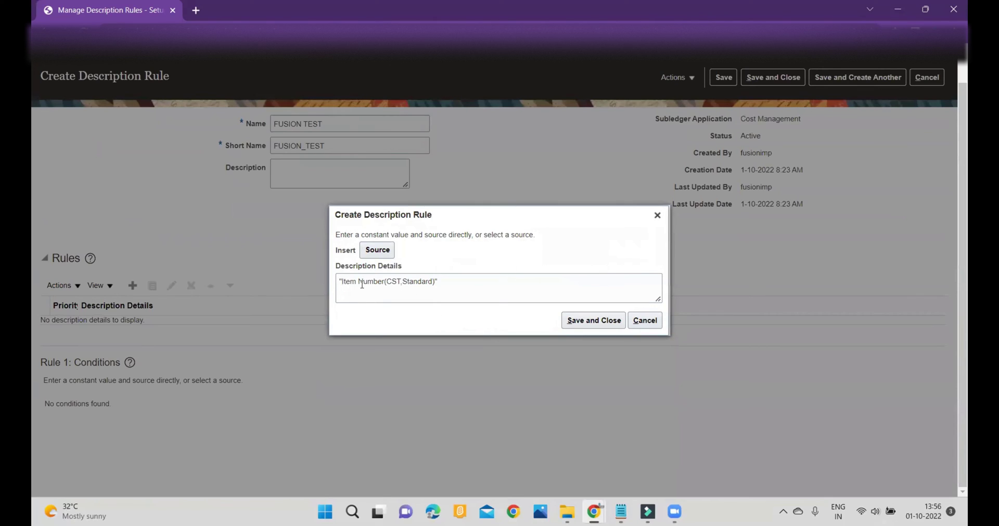
Step: Type the label 'Item number :' in front of the Item Number source
click(339, 281)
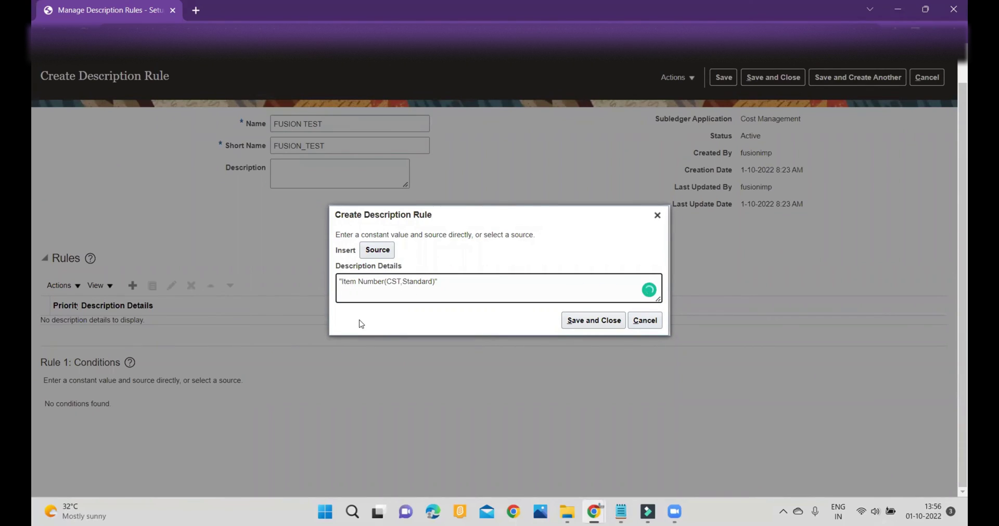
drag(340, 280, 444, 280)
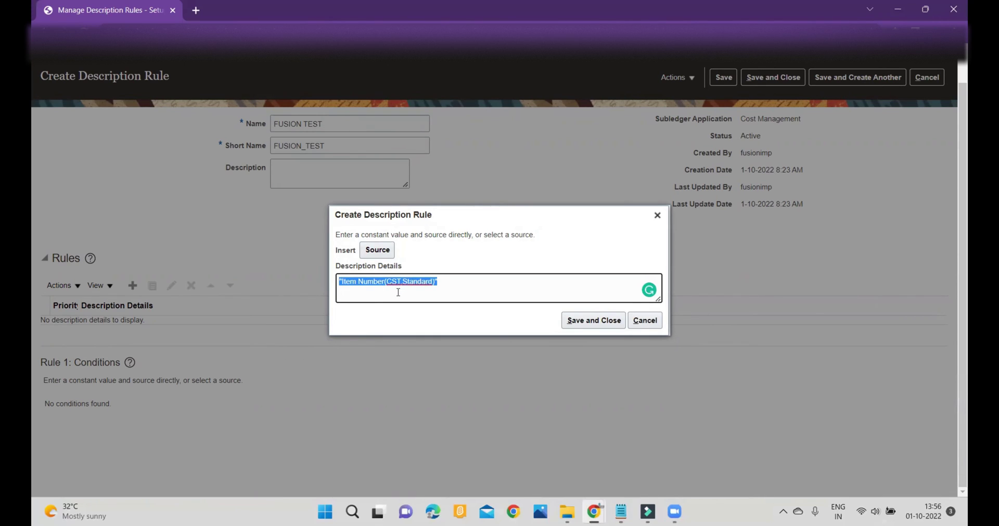
click(345, 286)
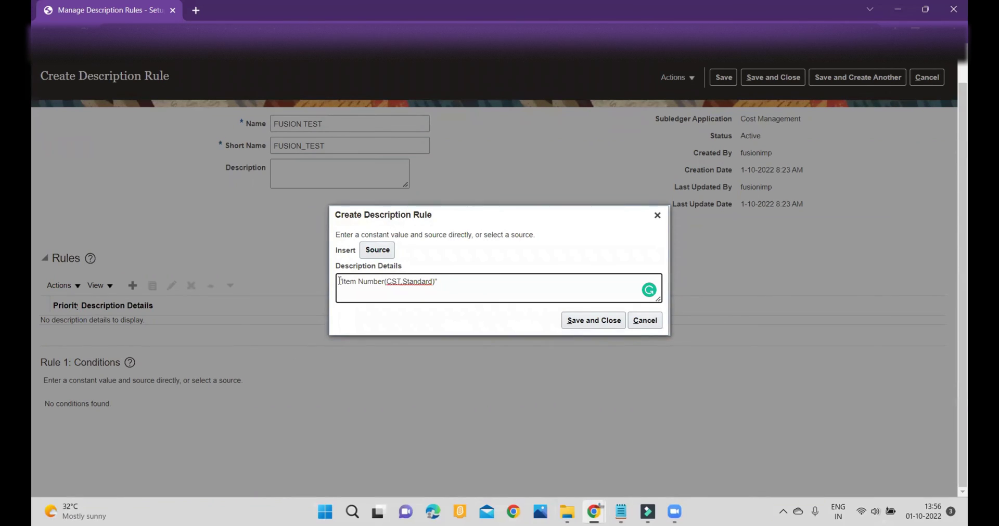
text(Item)
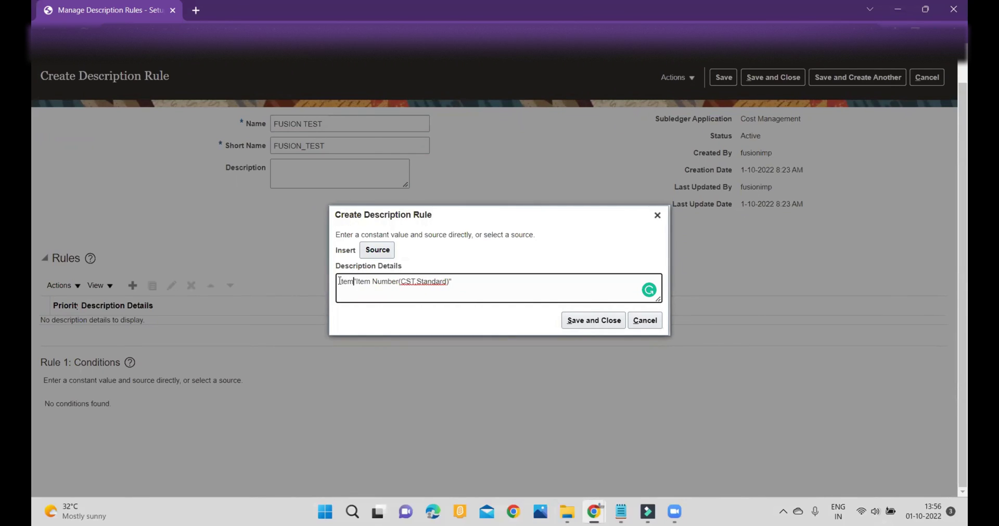
text( number)
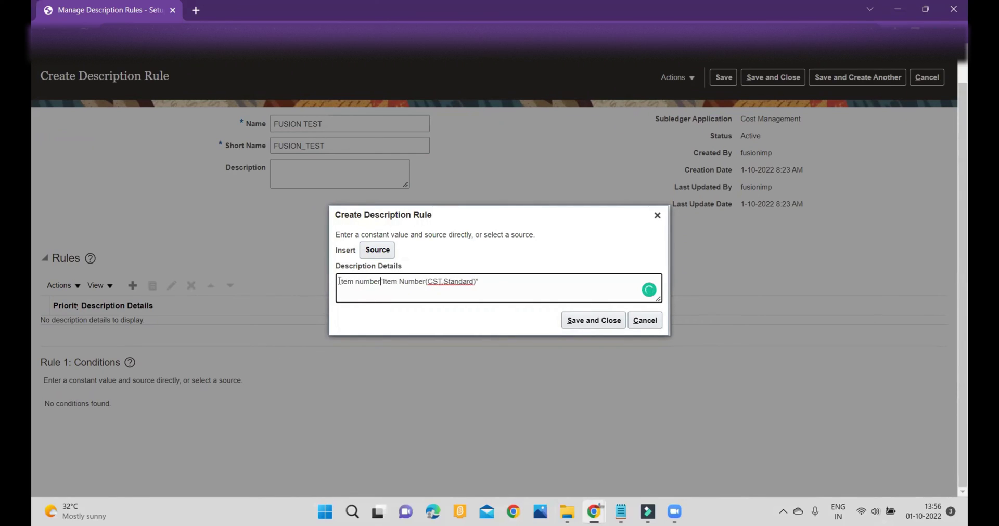
text( :)
key(BackSpace)
key(BackSpace)
text(-)
key(BackSpace)
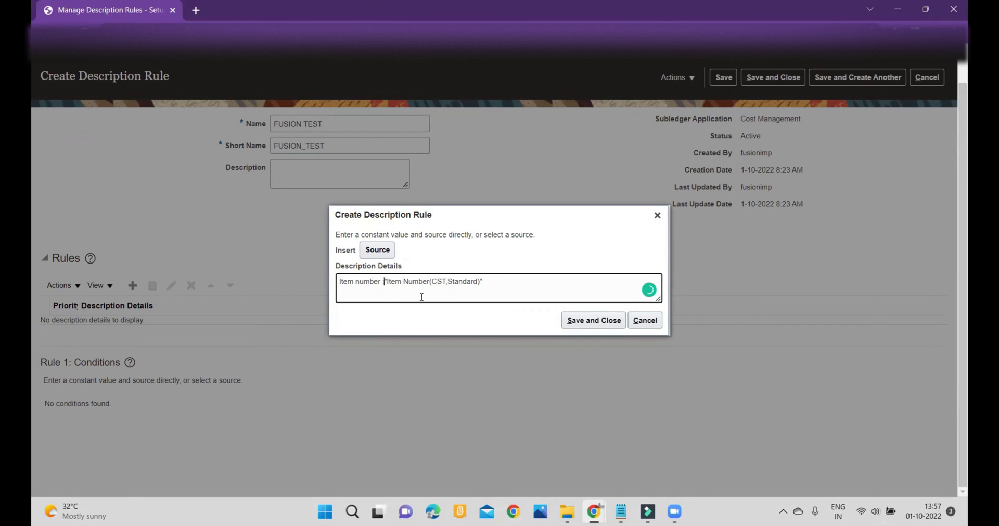
text(:)
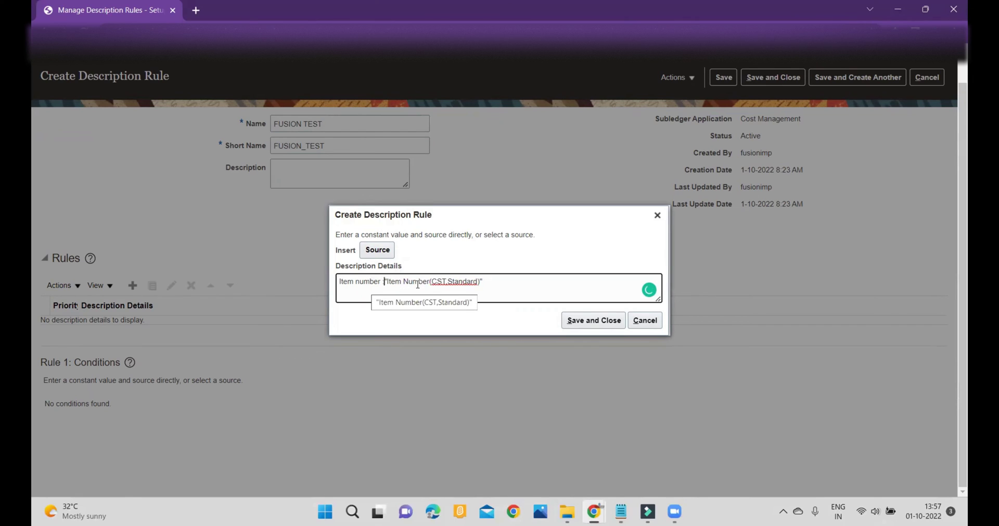
Step: Capitalise 'Number' and append ',TEST,Item Description :' after the source
click(359, 282)
key(BackSpace)
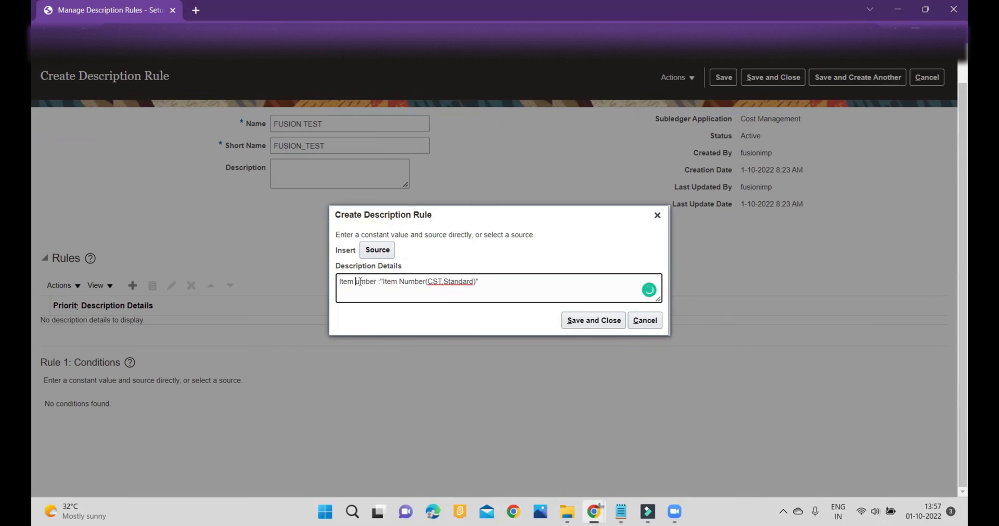
text(N)
key(End)
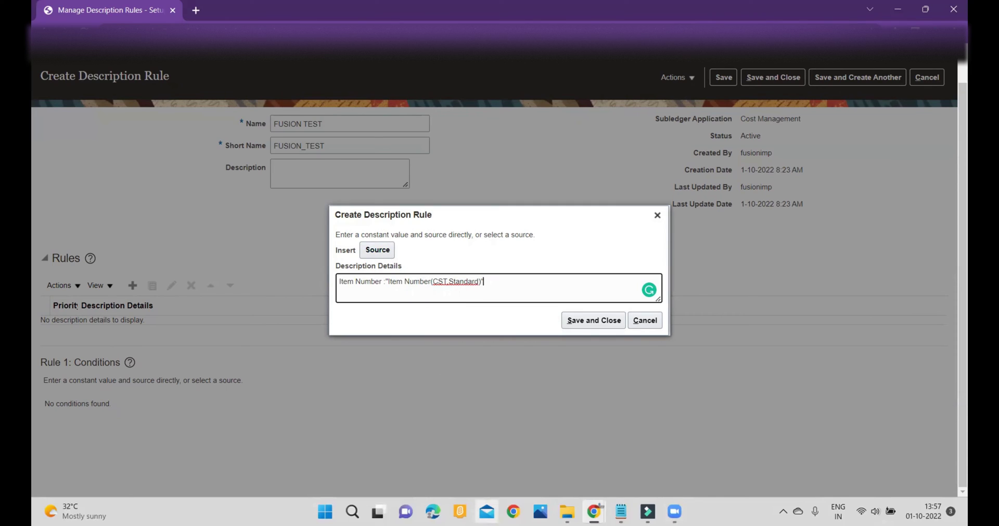
text(')
text(,)
text(,)
text(TEST)
text(,Item )
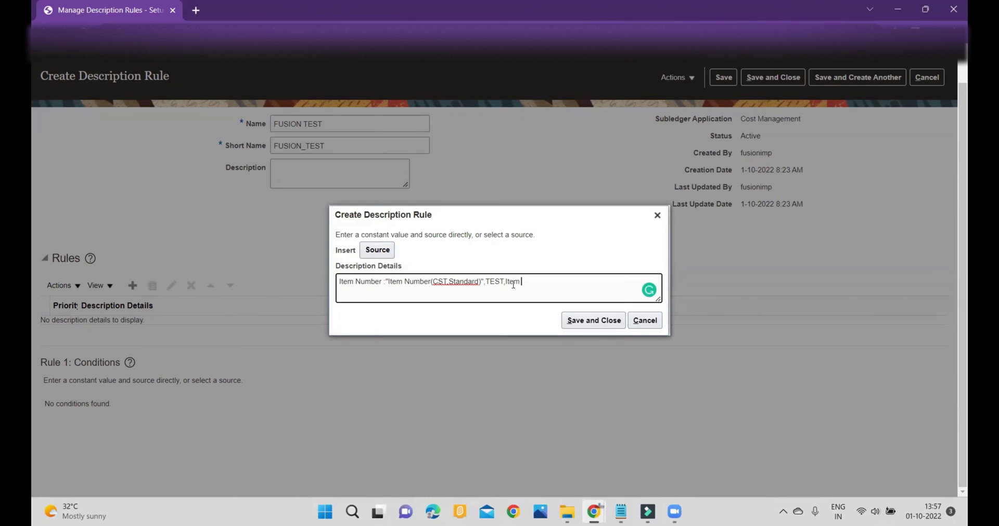
text(Description)
text( :)
Step: Search sources for 'Item% Descrip%' and append the Cost Management Item Description source
click(378, 250)
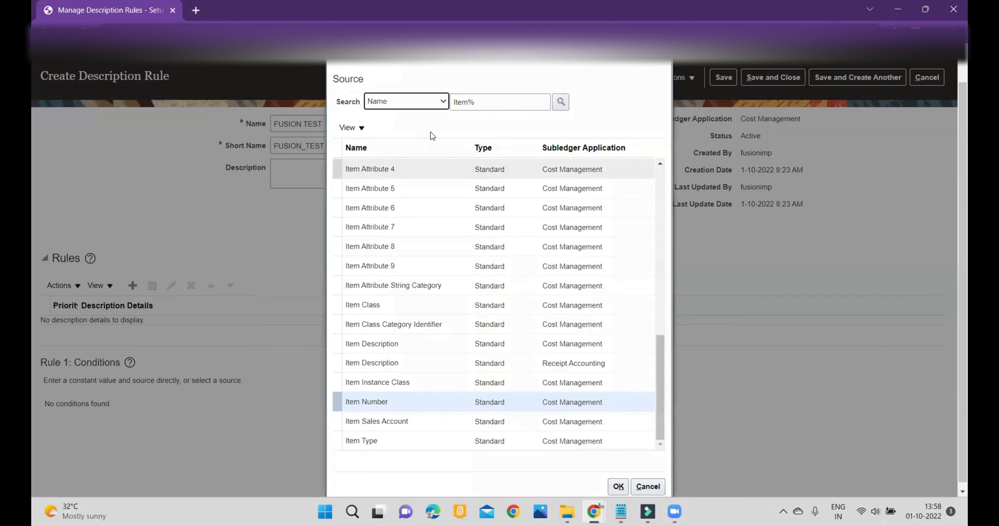
click(490, 102)
text(De)
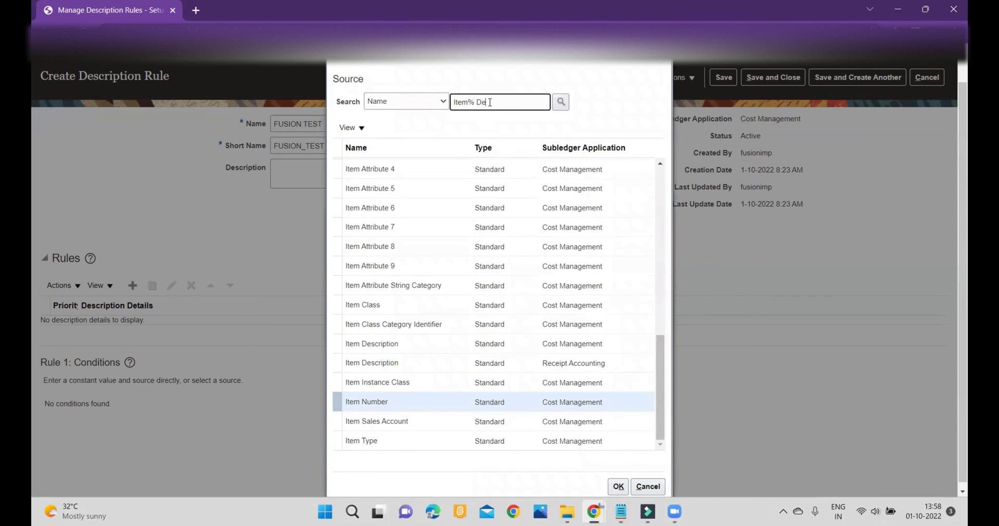
text(scrip%)
key(Return)
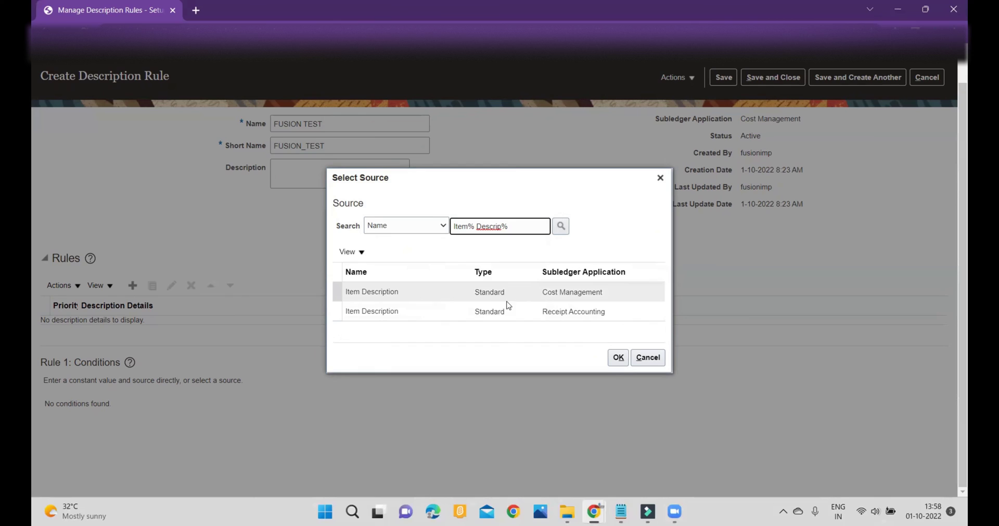
click(536, 293)
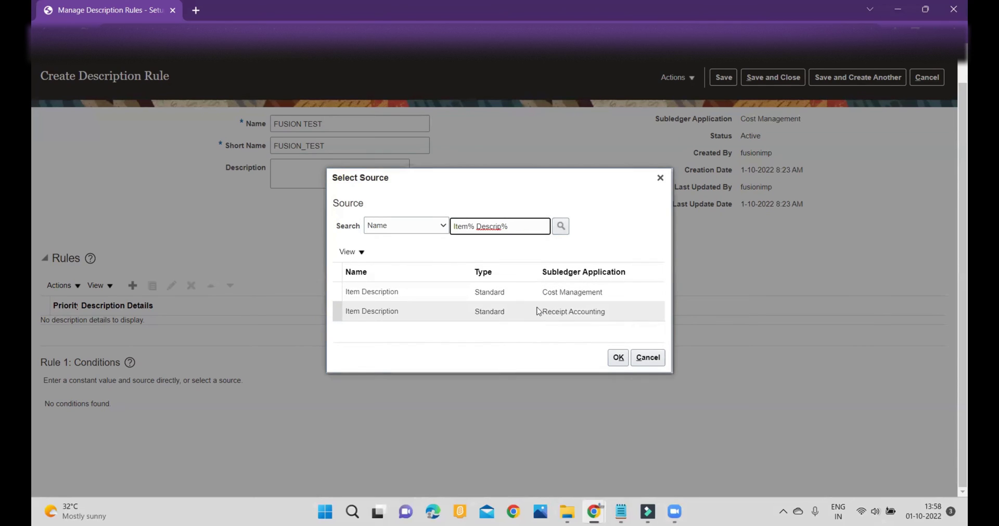
click(516, 292)
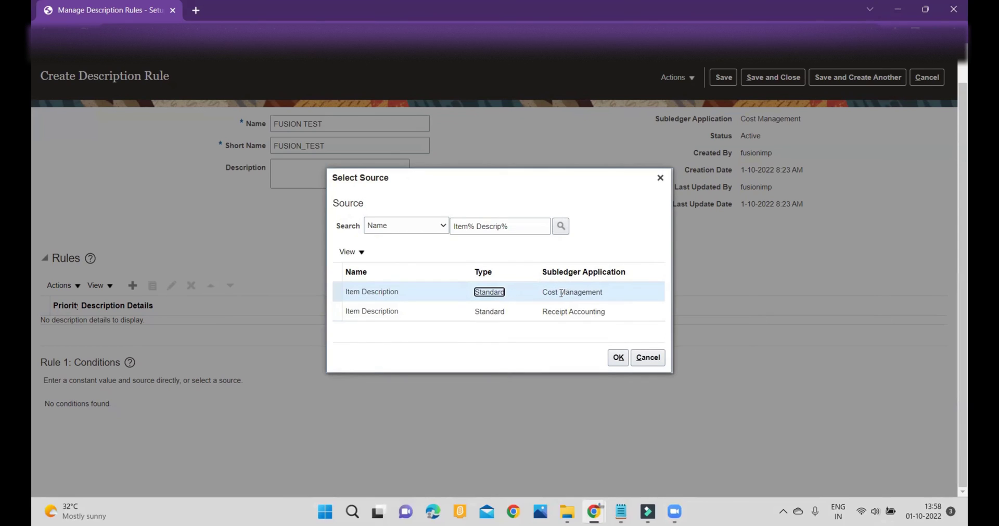
click(617, 358)
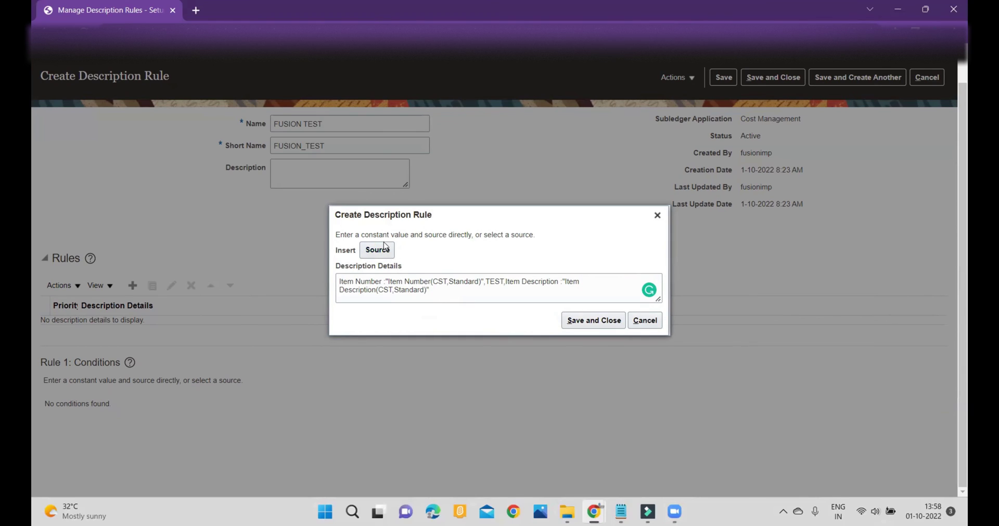
Step: Add the 'Item Number :<Item Number>,TEST,Item Description :<Item Description>' description as priority 1 rule and widen the Priority column
click(589, 322)
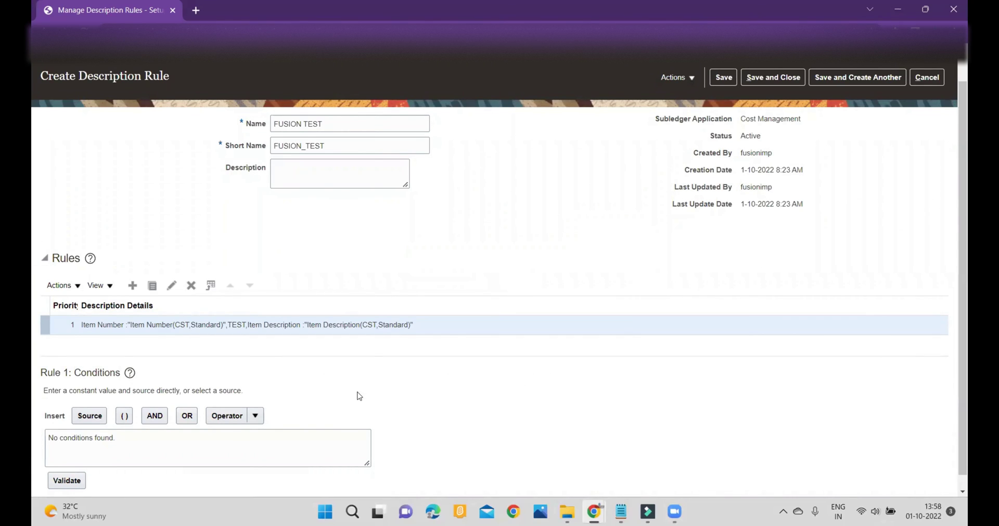
scroll(366, 394, down, 1)
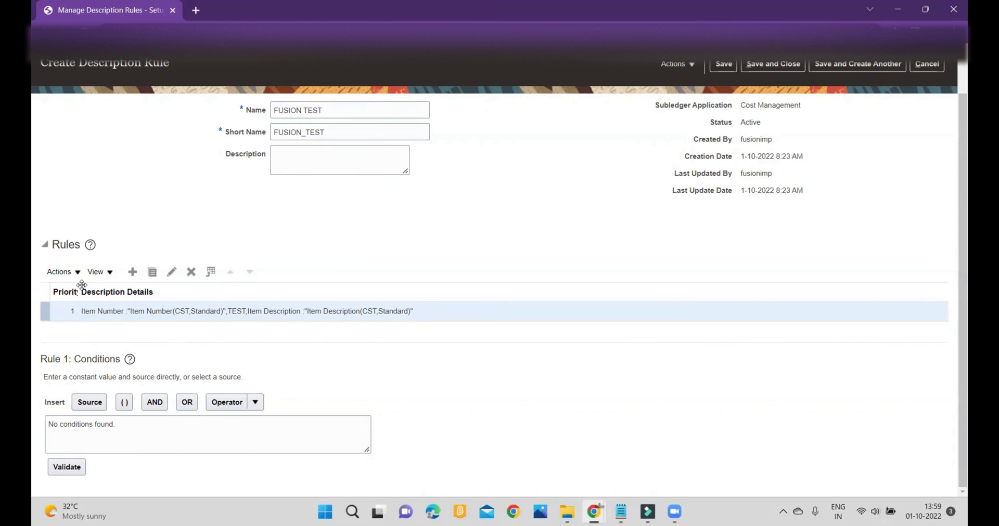
drag(81, 286, 95, 292)
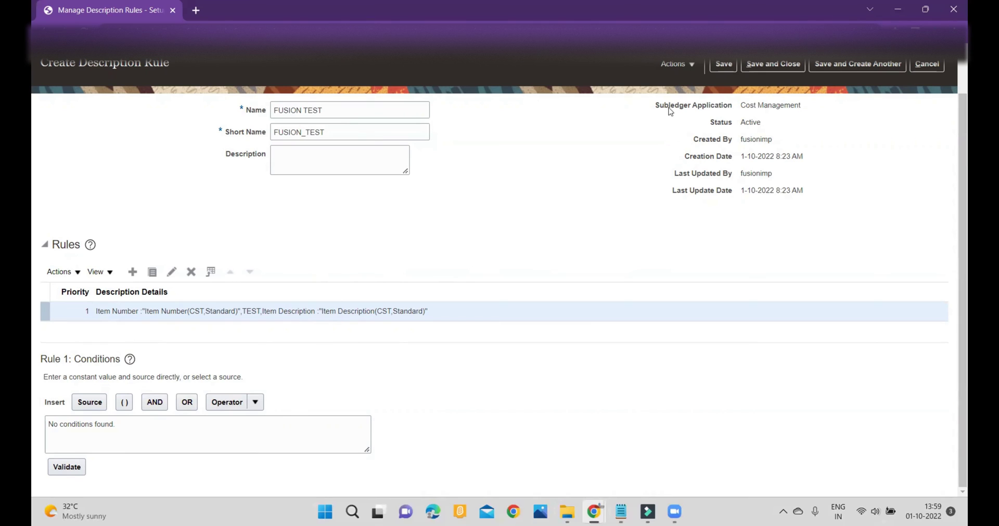
Step: Save the FUSION TEST rule and close it, returning to Manage Description Rules: Cost Management
click(722, 65)
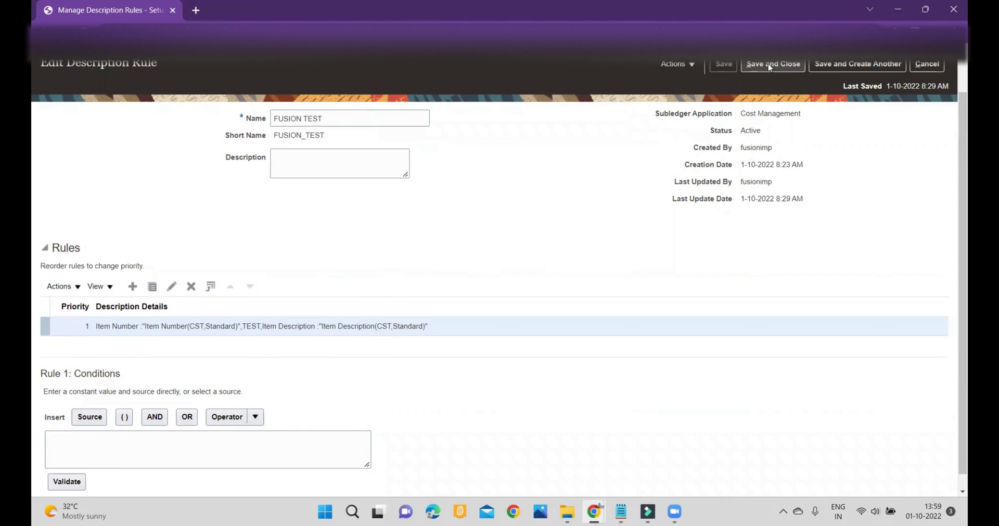
click(773, 63)
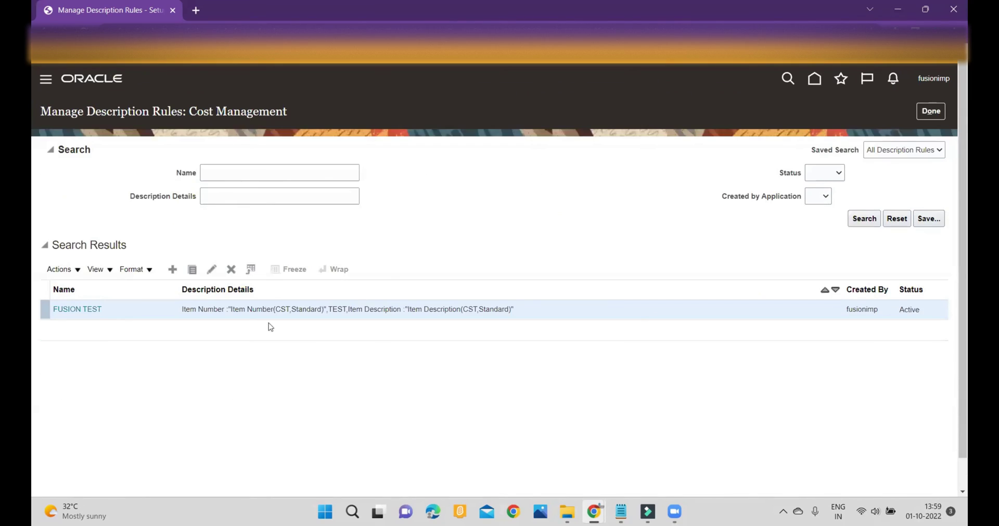